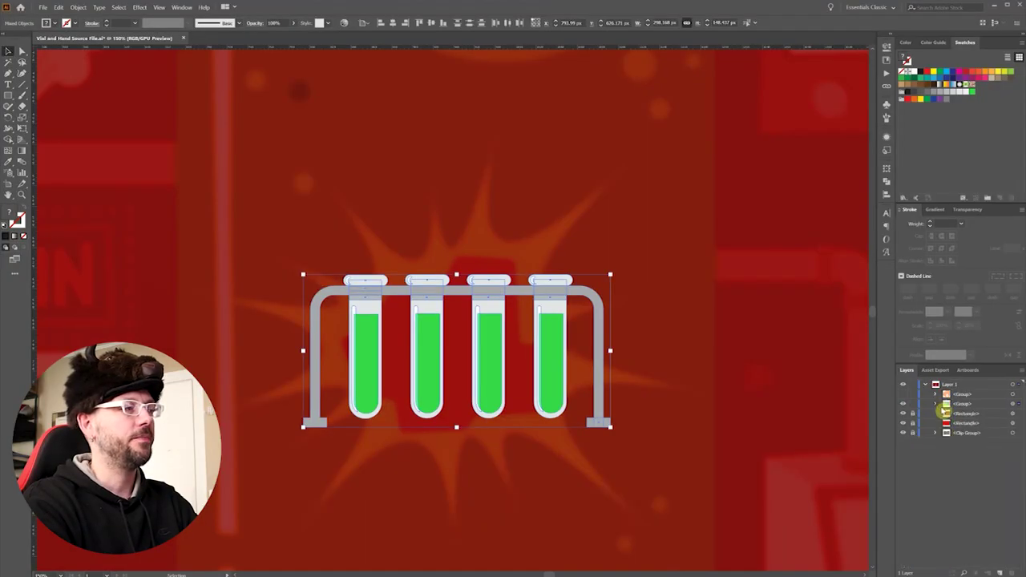
- Duplicate the test tube rack group, unite the copy with Pathfinder and fill it white
click(970, 405)
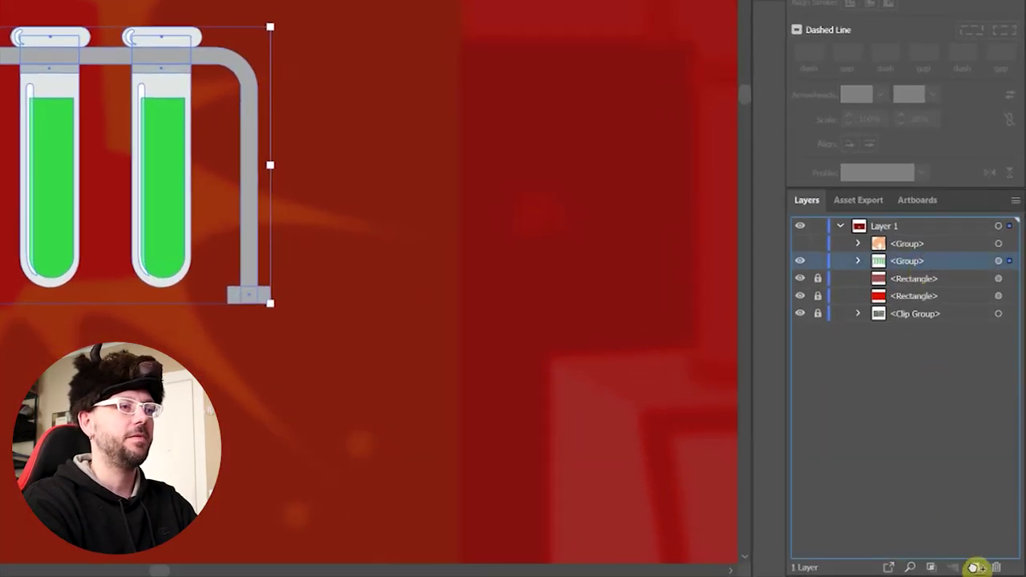
click(973, 567)
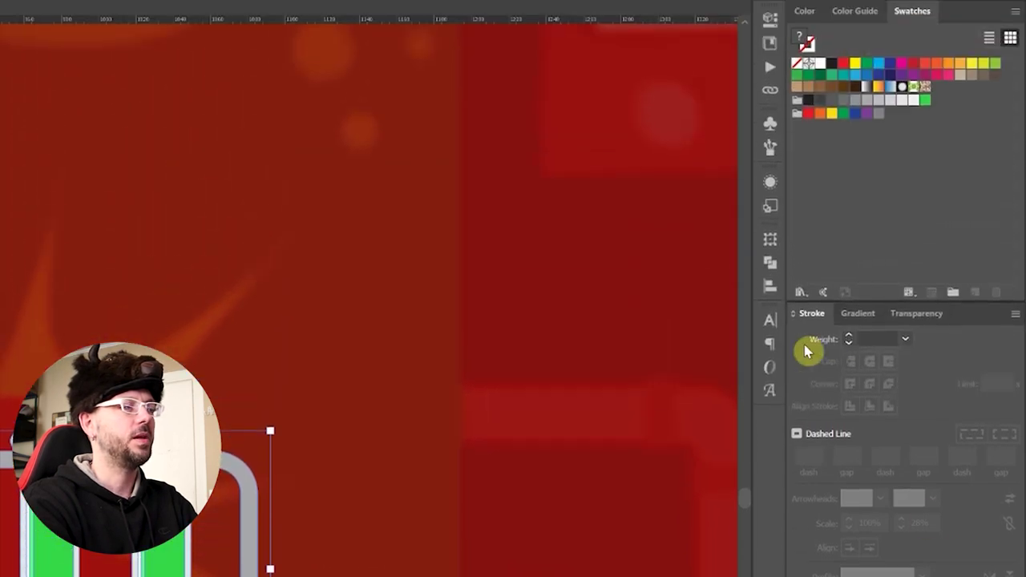
click(767, 269)
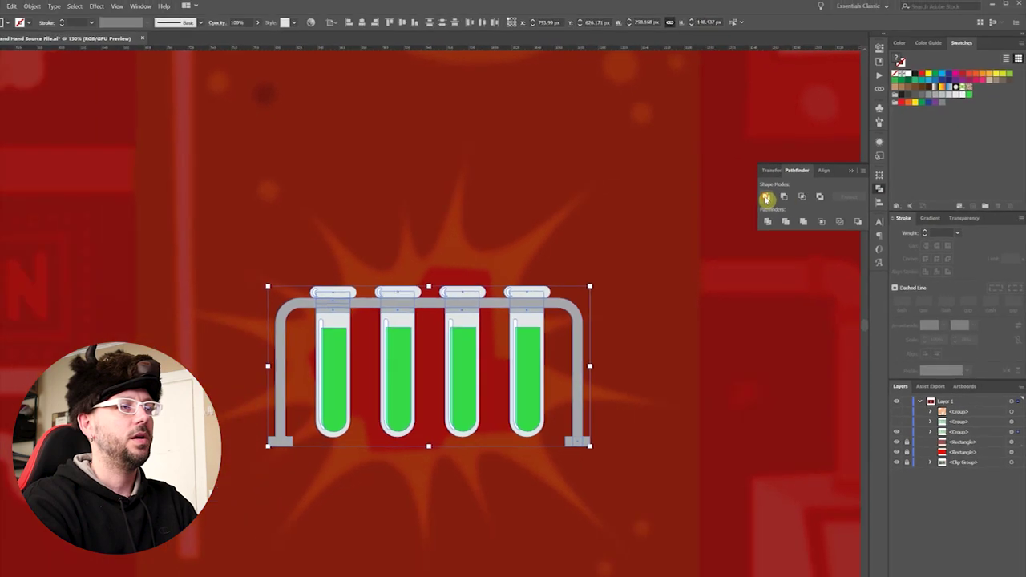
click(766, 198)
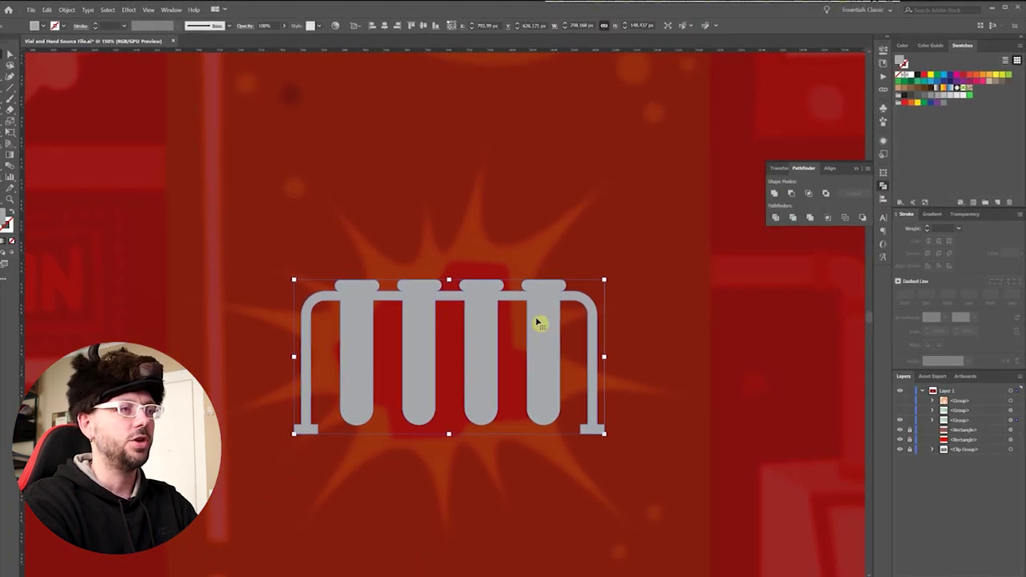
click(908, 76)
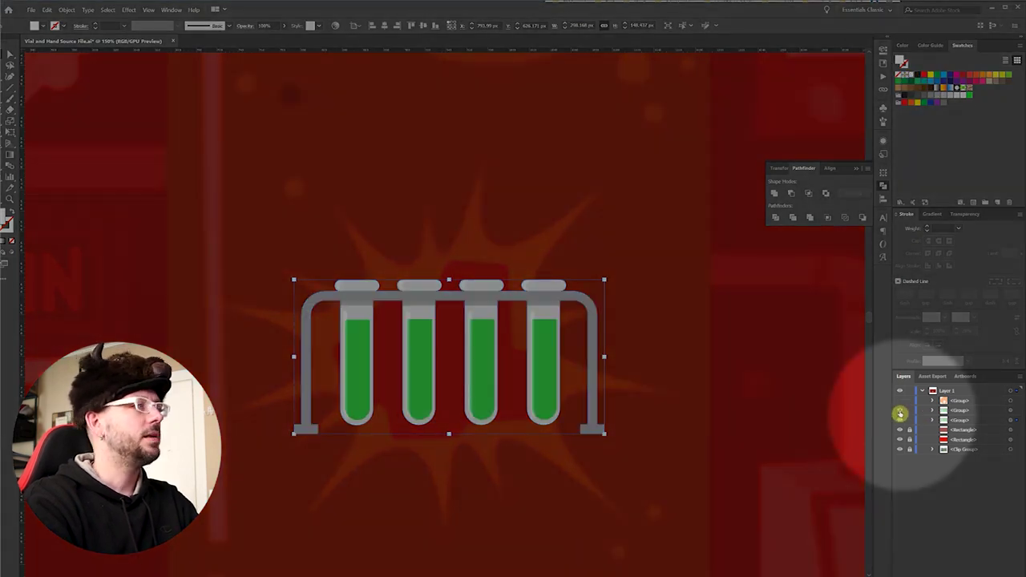
- Apply a 5 px Offset Path with round joins to the white silhouette
click(66, 10)
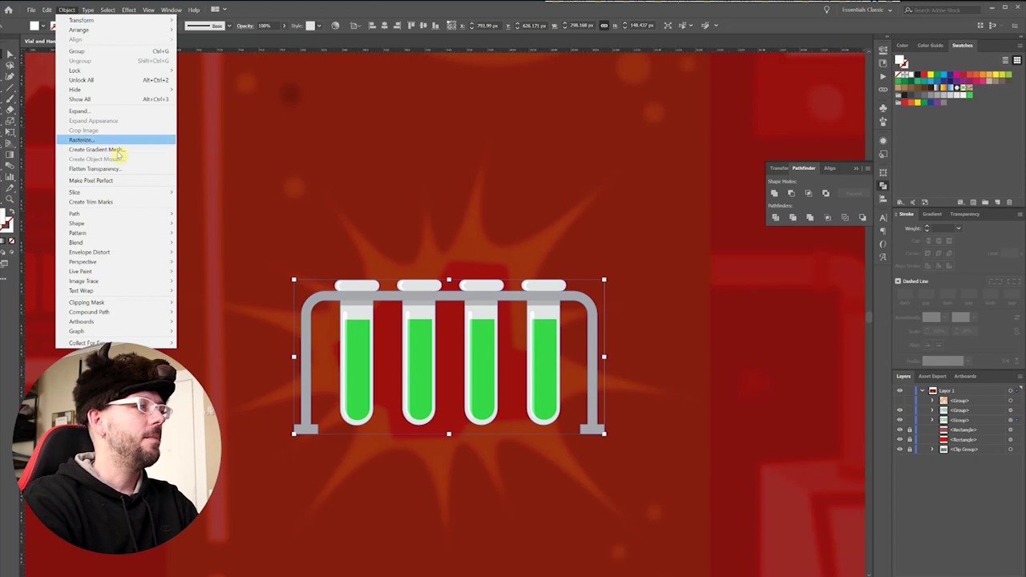
mouse_move(128, 214)
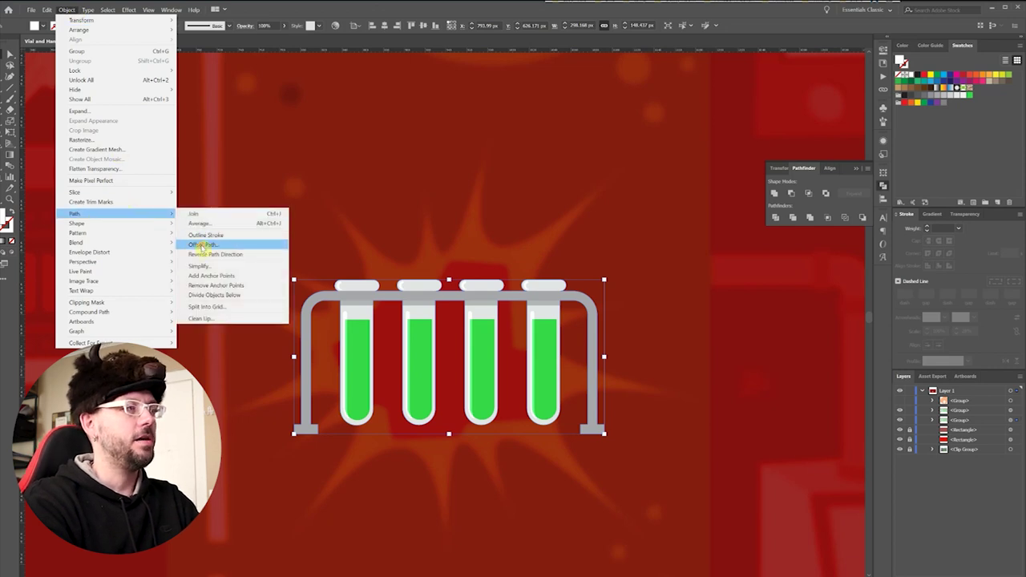
click(199, 245)
click(726, 148)
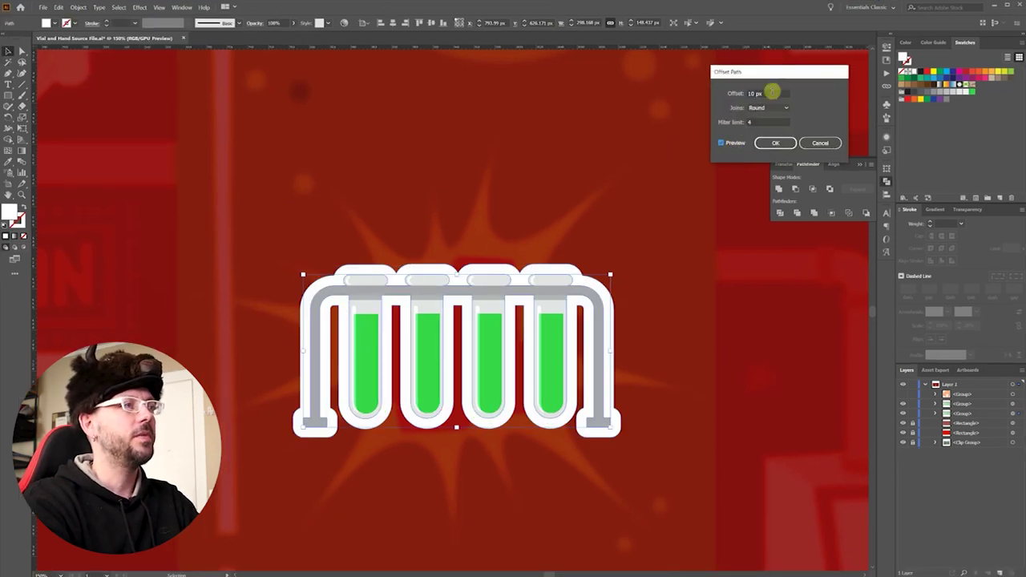
key(Down)
key(Down)
key(Down)
key(Down)
key(Down)
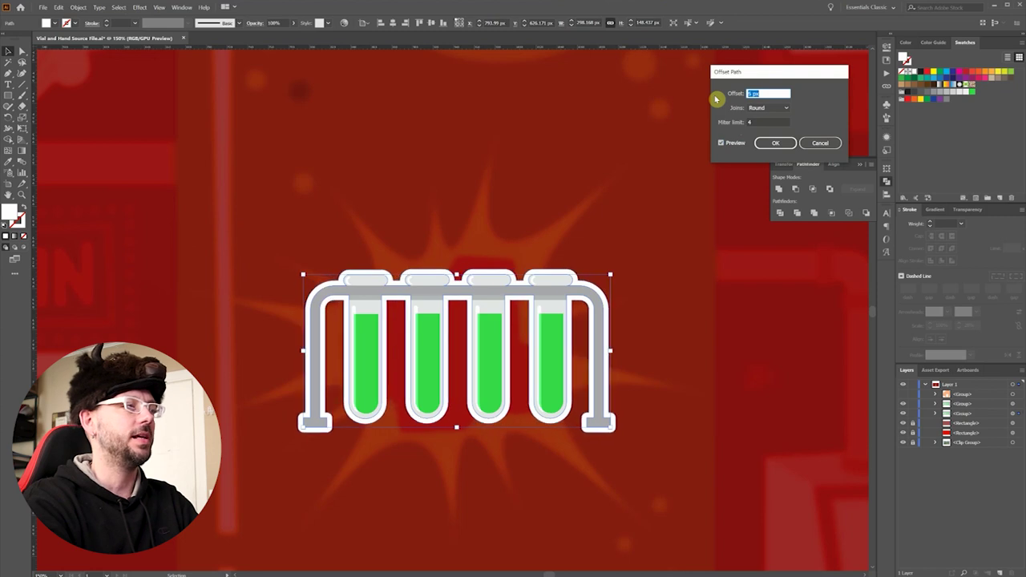
click(779, 143)
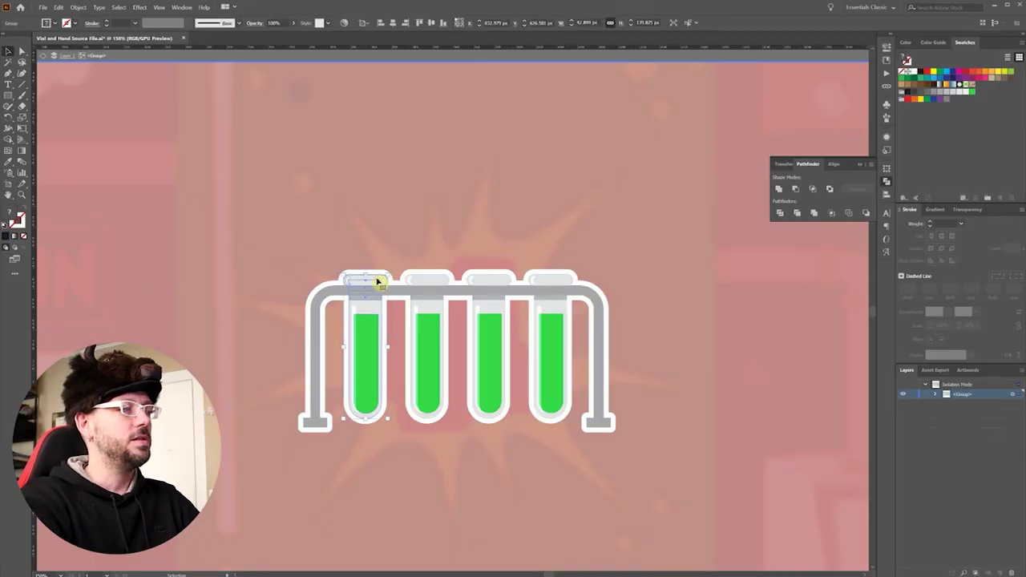
- Raise the first test tube out of the rack in isolation mode, then reselect the rack group
drag(378, 281, 378, 238)
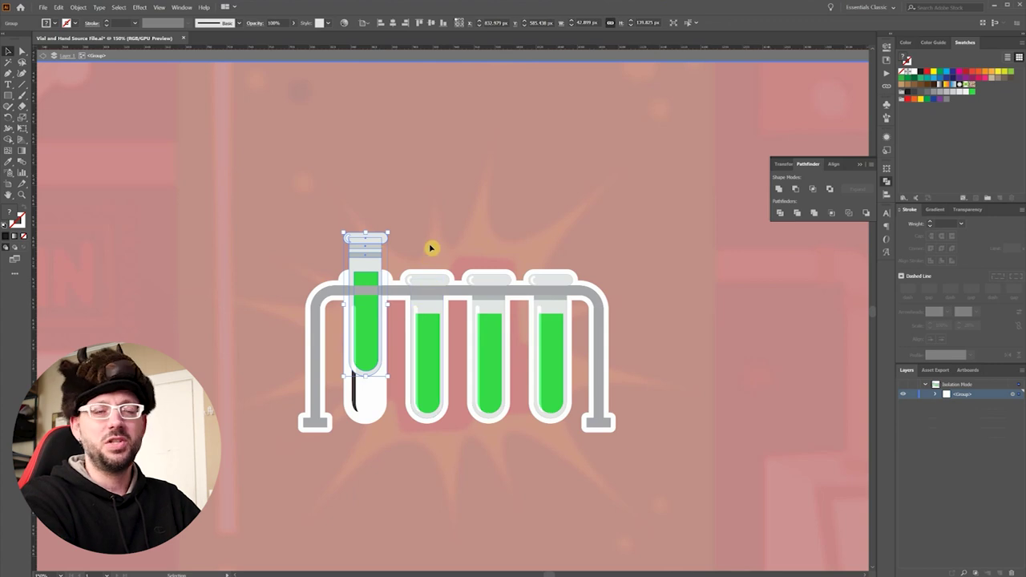
key(Escape)
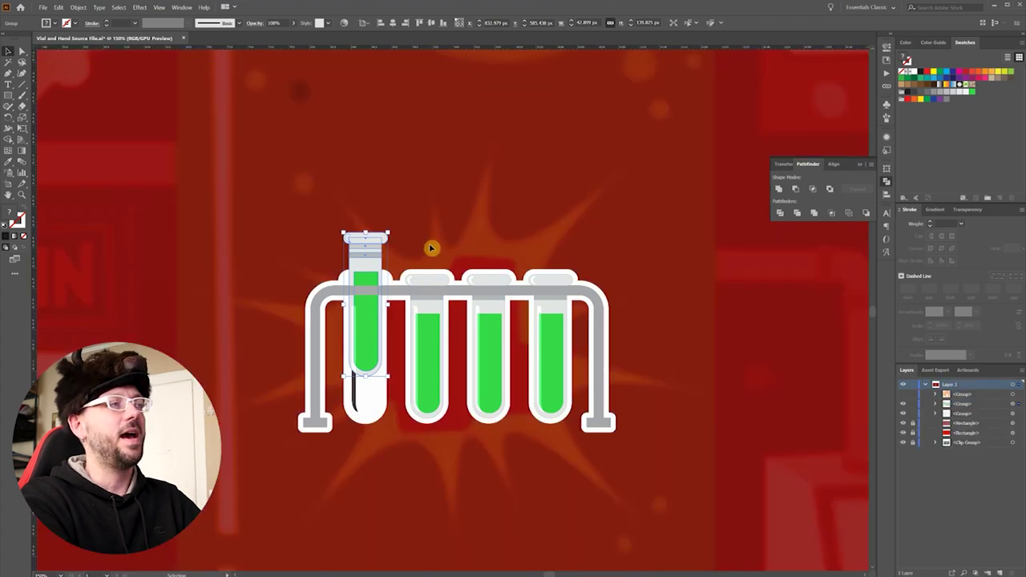
click(396, 273)
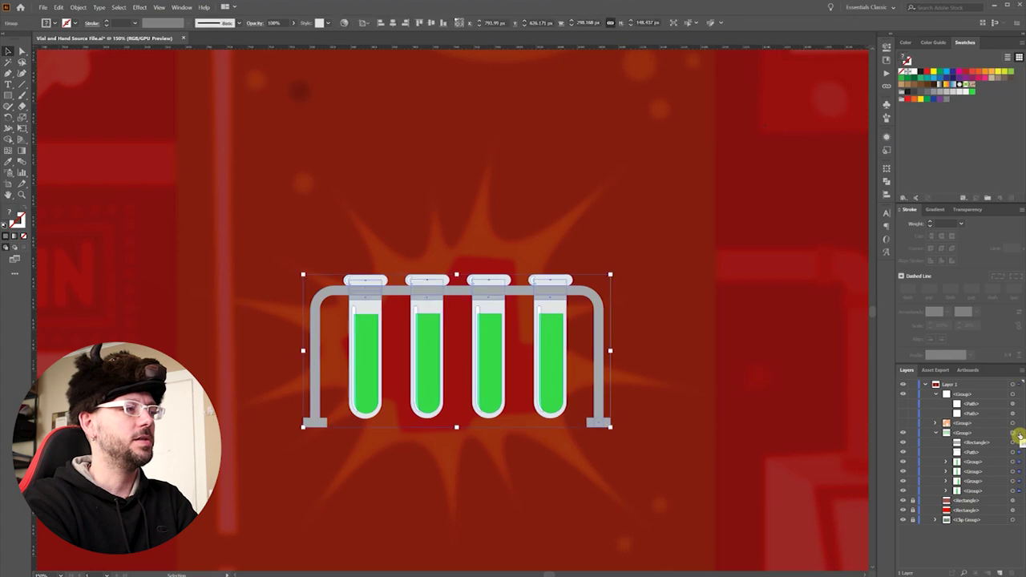
- Add a K=60 grey fill to the rack group and move it below Contents in Appearance
click(887, 140)
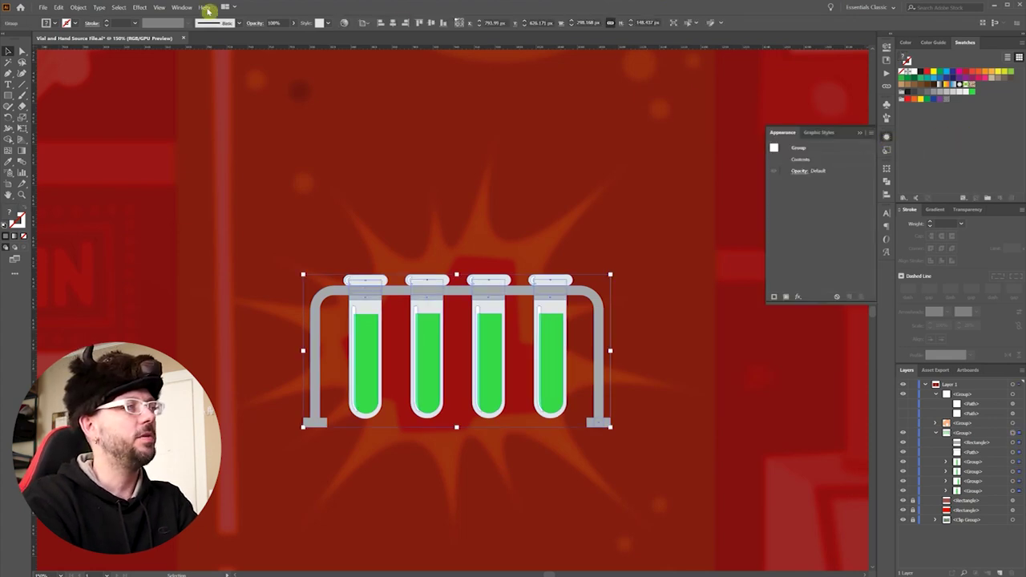
click(181, 7)
click(184, 9)
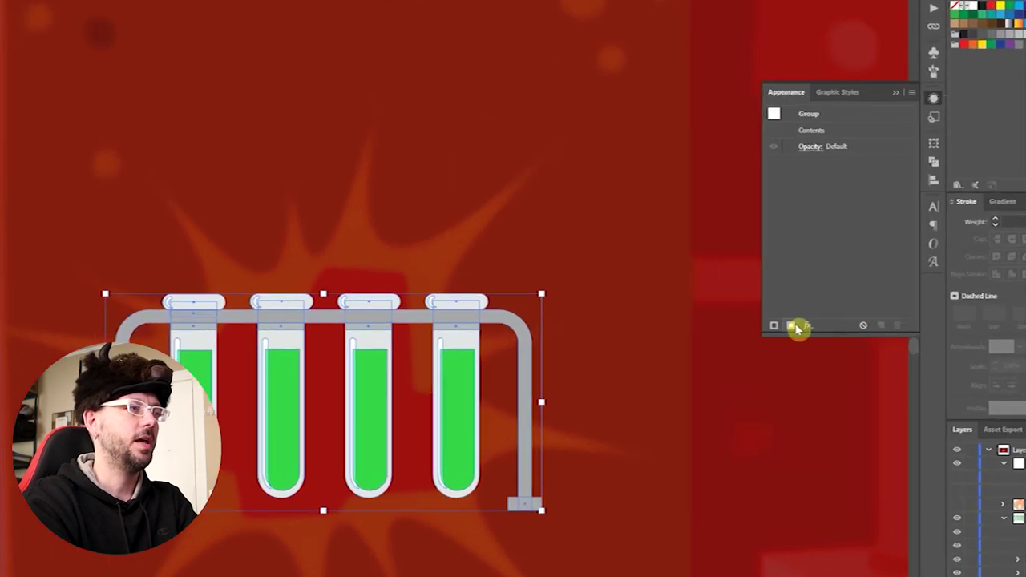
click(793, 326)
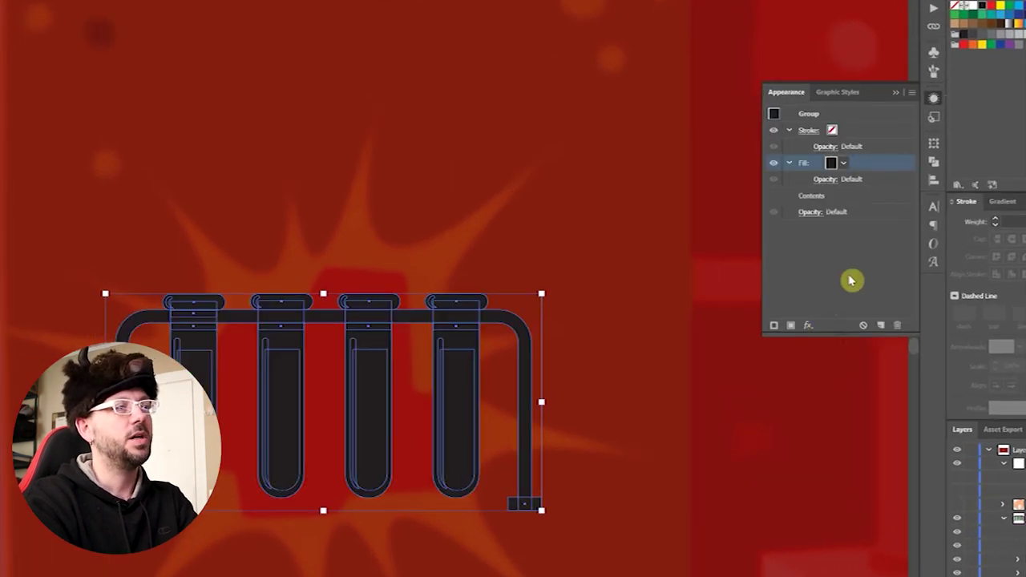
click(834, 164)
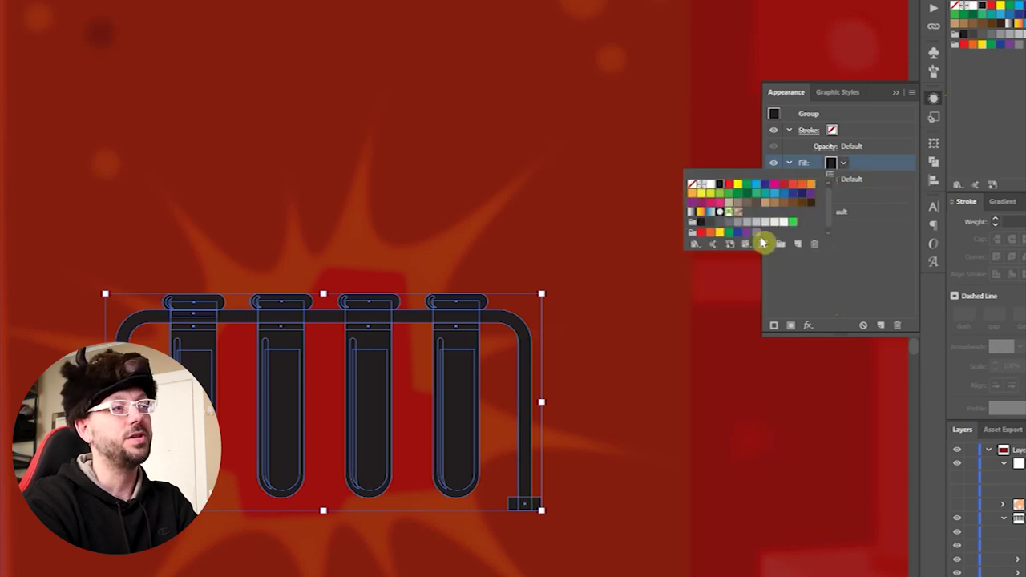
click(758, 236)
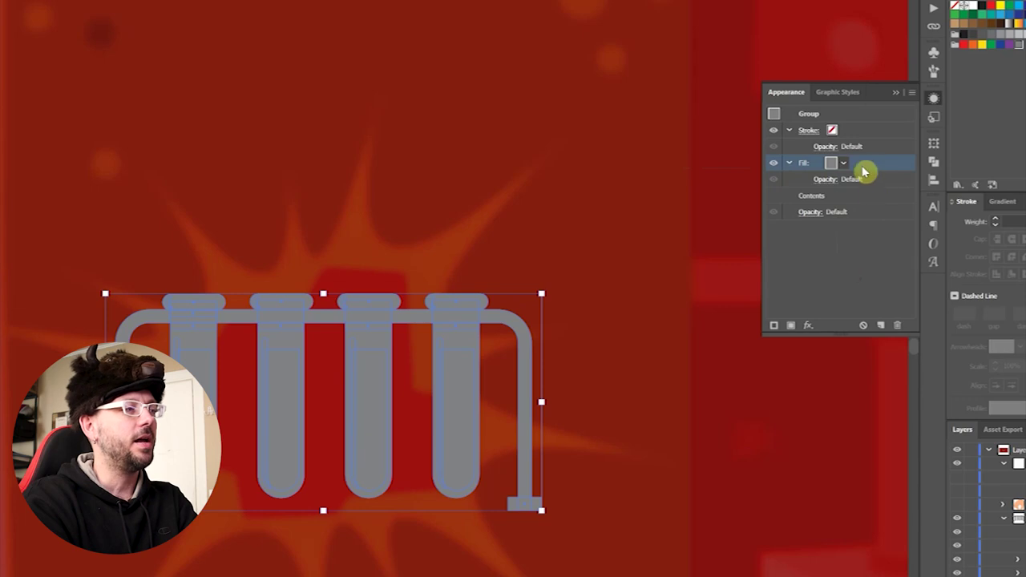
drag(858, 187, 860, 208)
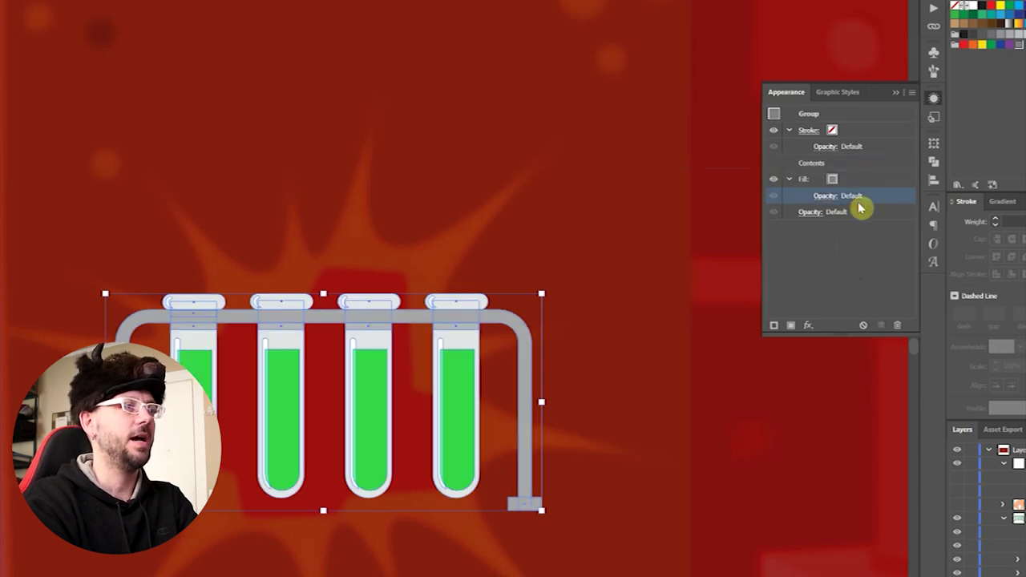
- Give the rack's grey fill a 2 px Offset Path effect with round joins
click(809, 327)
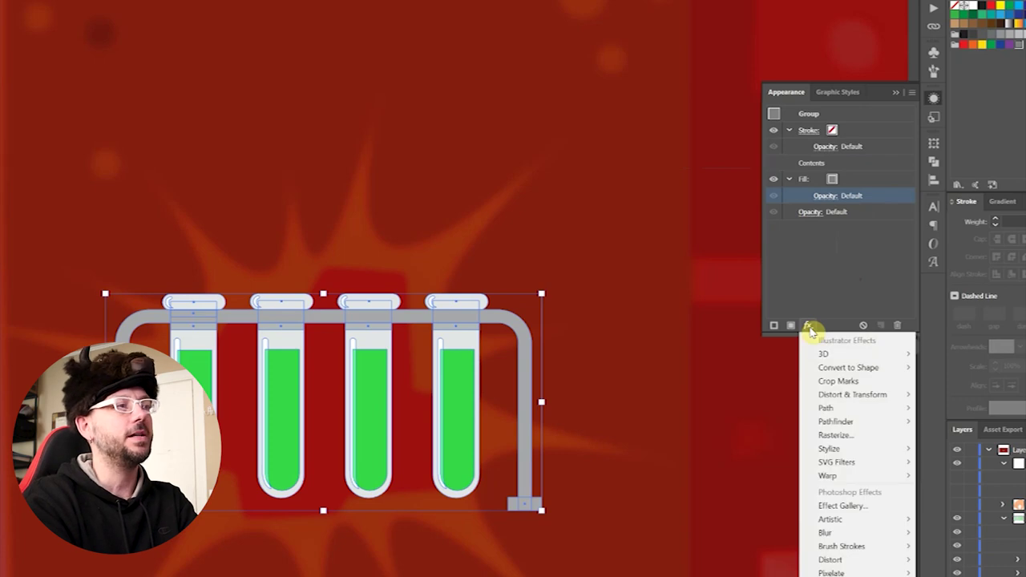
mouse_move(847, 409)
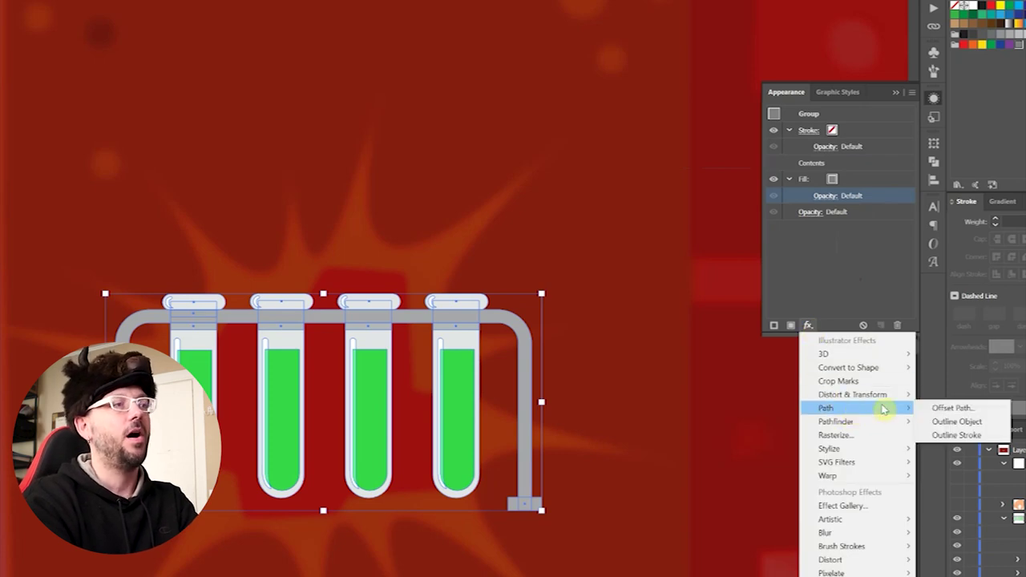
click(942, 408)
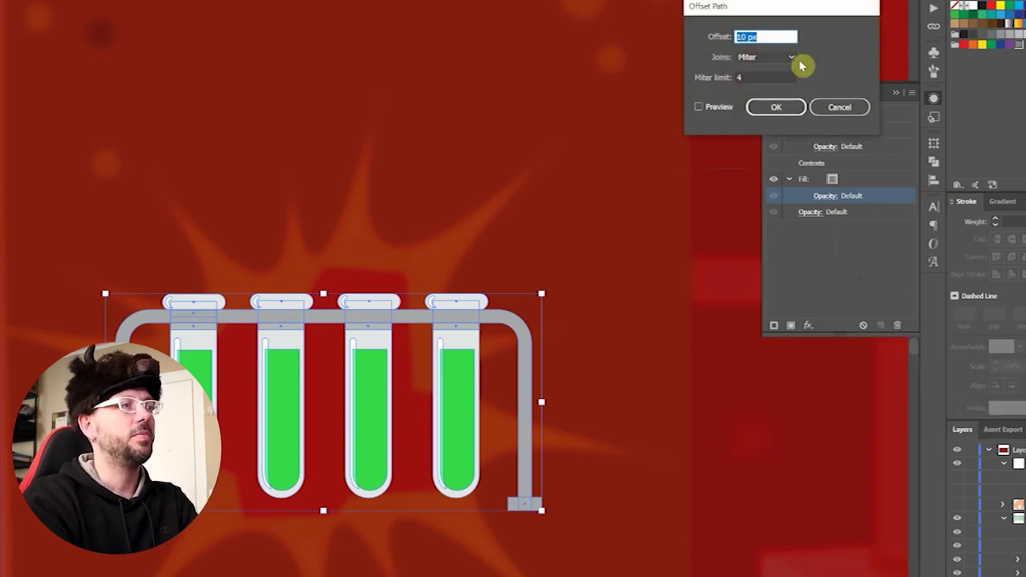
click(699, 107)
key(Down)
key(Down)
key(Down)
key(Down)
key(Down)
key(Down)
key(Down)
key(Down)
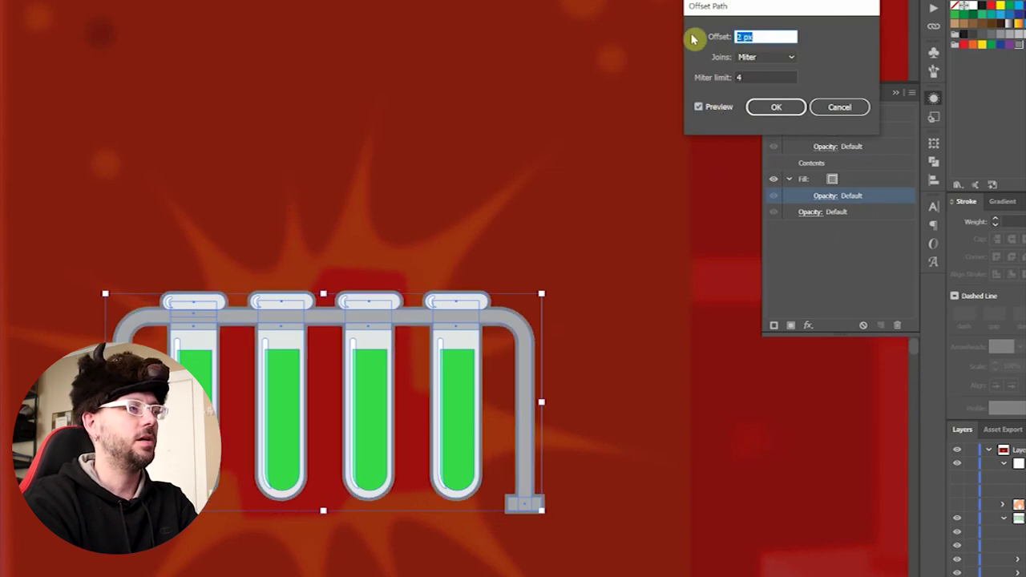
click(796, 59)
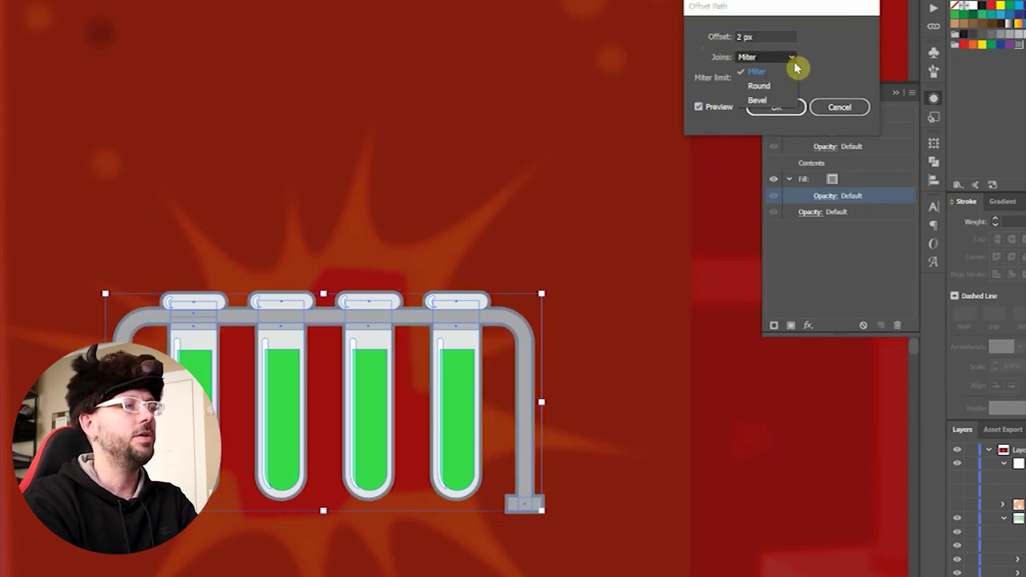
click(760, 85)
click(775, 106)
click(413, 371)
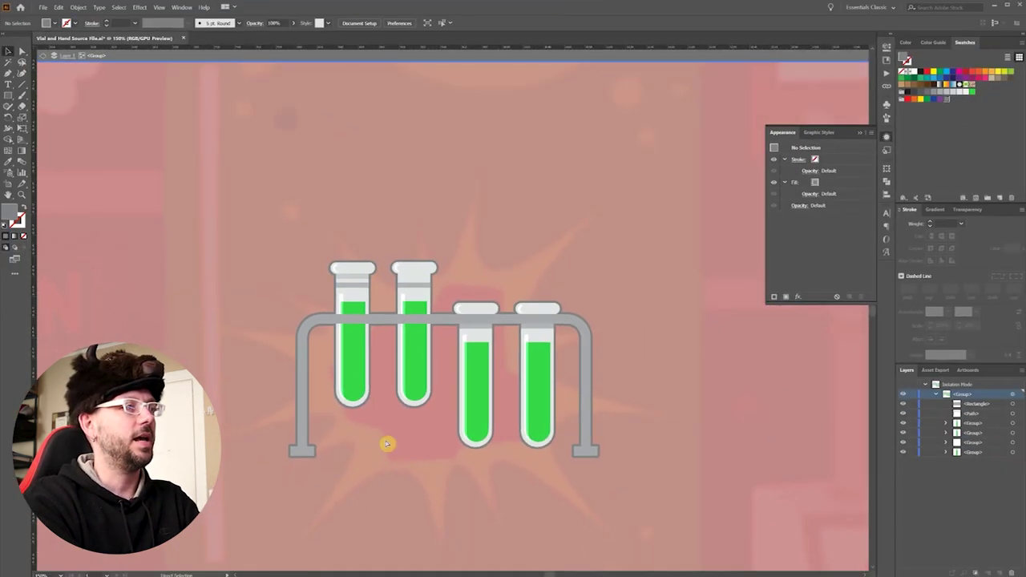
- Undo raising the first two test tubes
key(ctrl+z)
- Add a white fill to the rack group and move it beneath Contents
click(405, 233)
key(Escape)
click(565, 327)
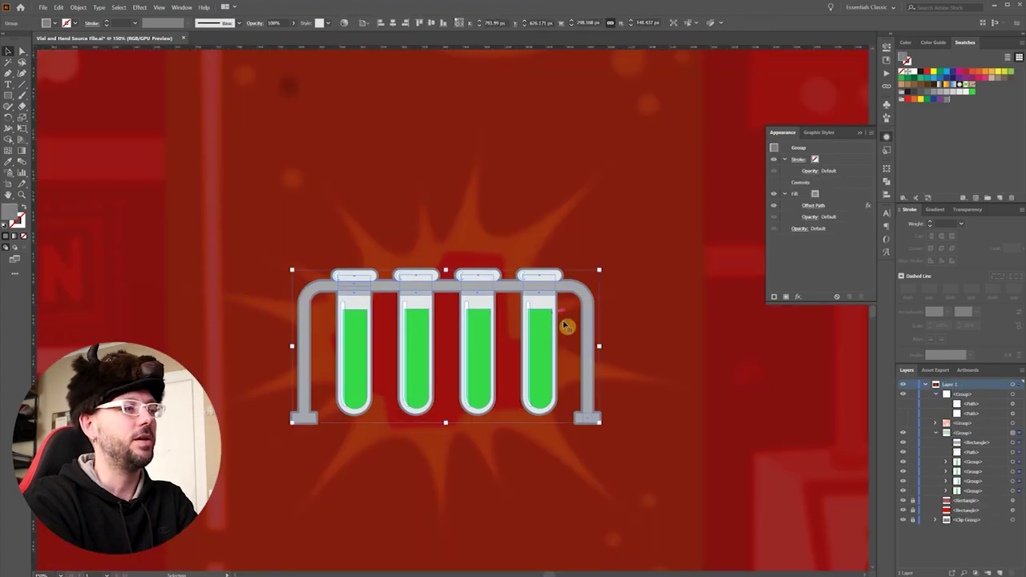
click(785, 297)
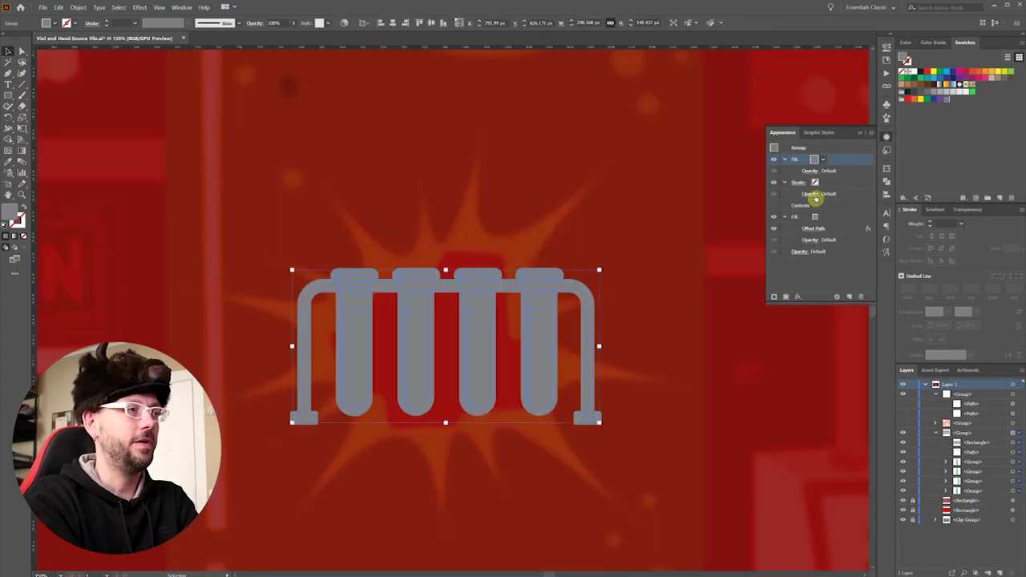
click(816, 162)
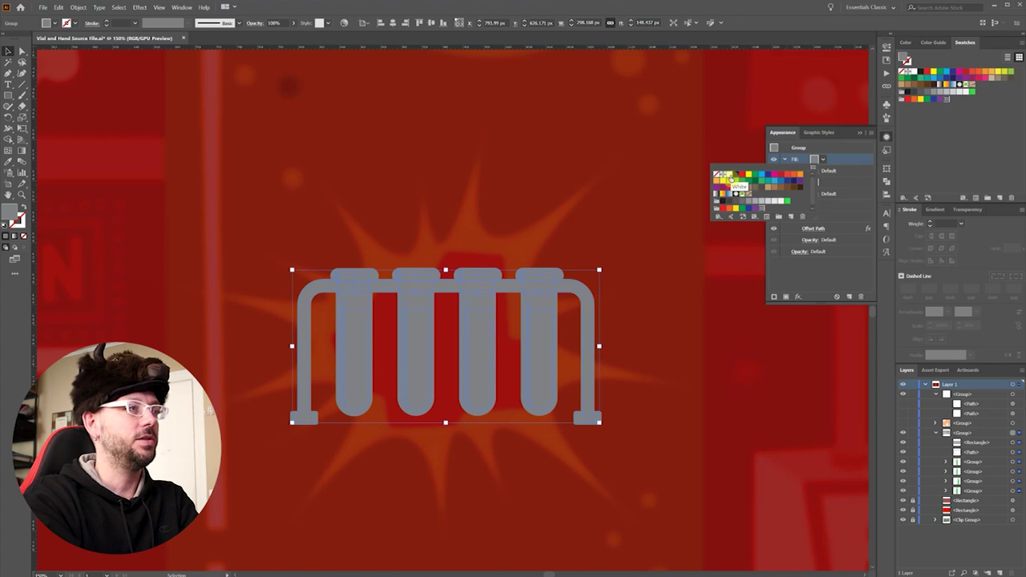
click(730, 177)
click(837, 169)
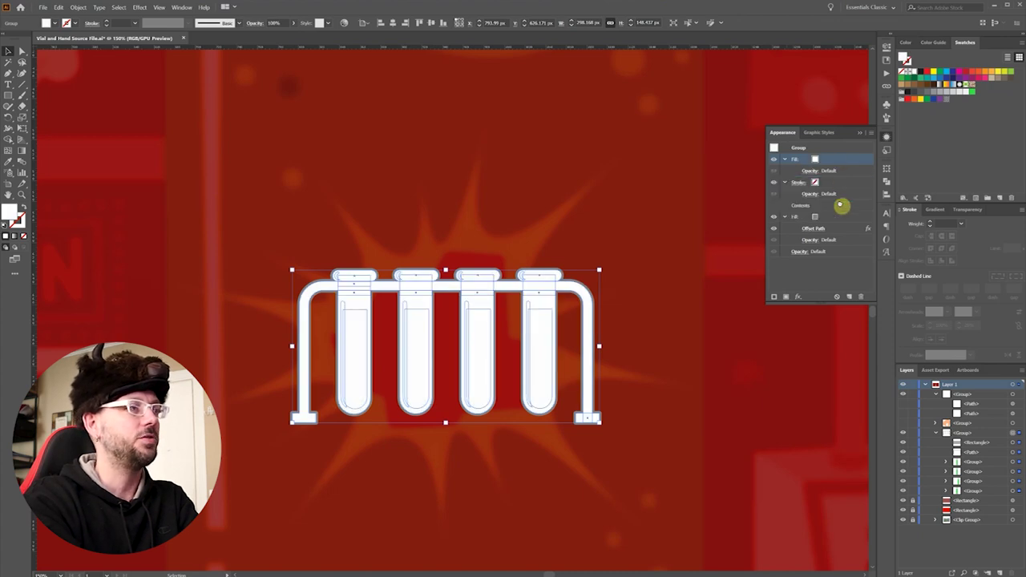
drag(838, 250, 834, 253)
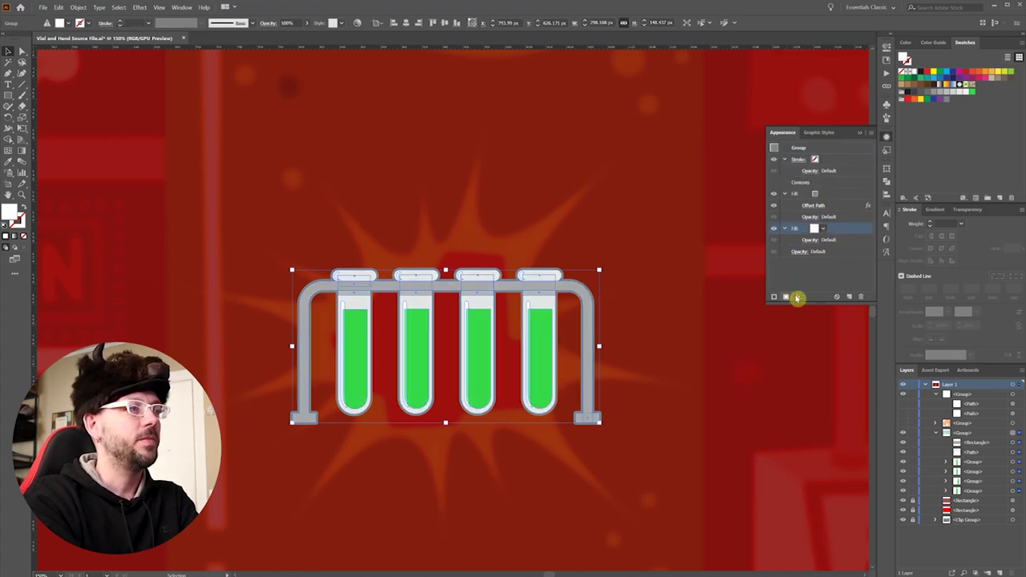
- Offset the white fill by 6 px with round joins
click(796, 297)
mouse_move(836, 355)
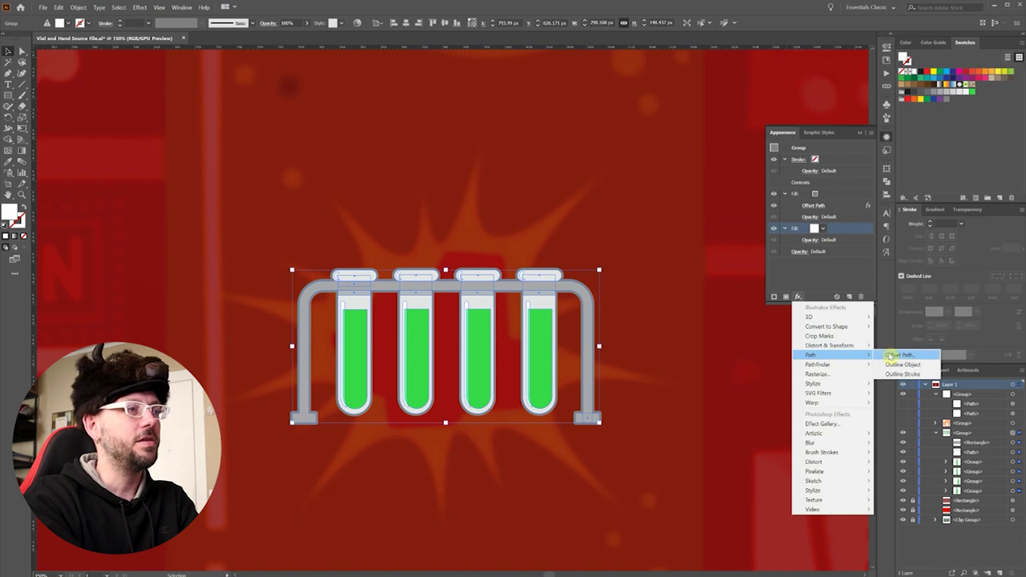
click(892, 355)
click(732, 144)
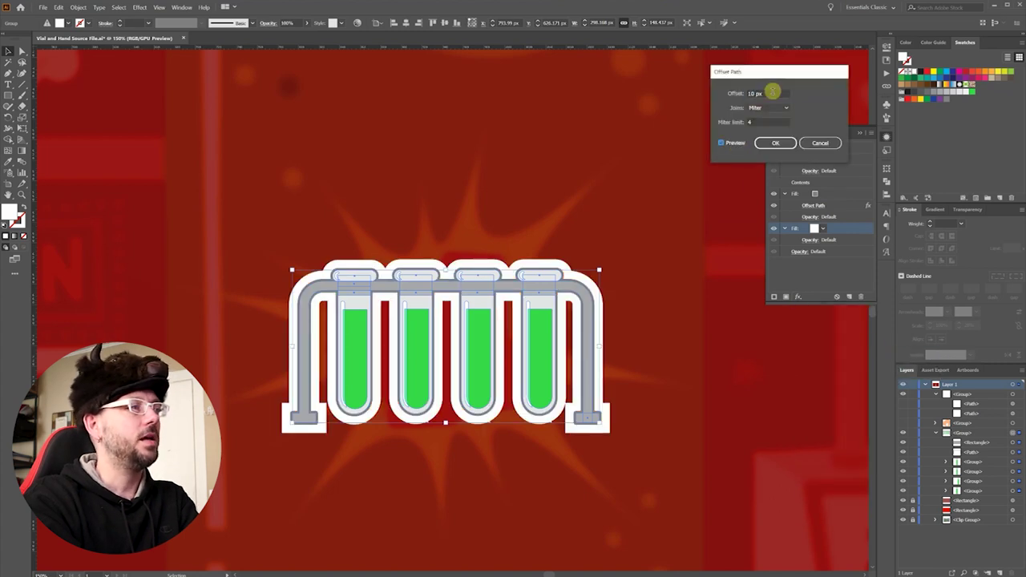
key(Down)
key(Down)
key(Down)
key(Down)
key(Down)
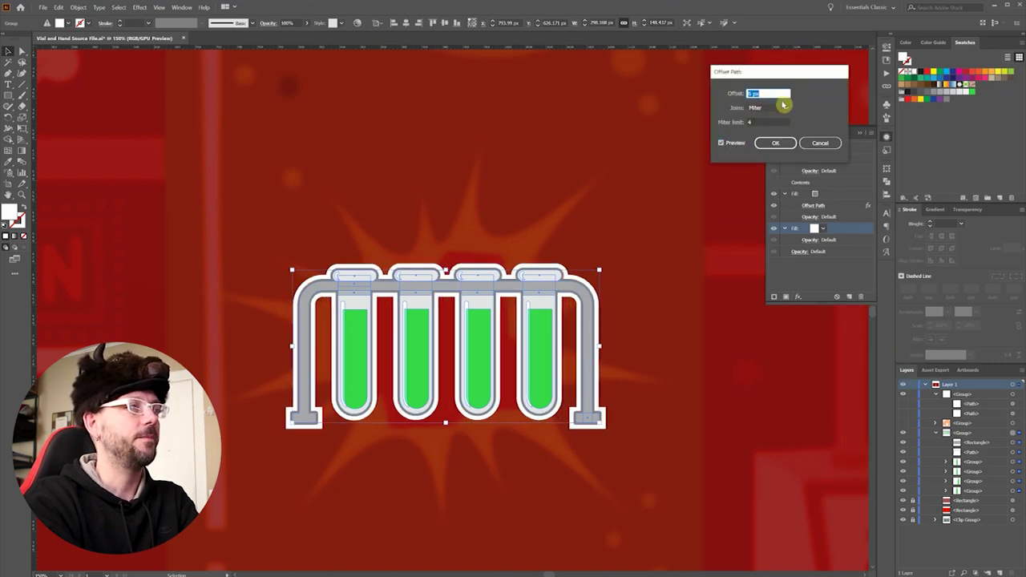
click(777, 109)
click(764, 129)
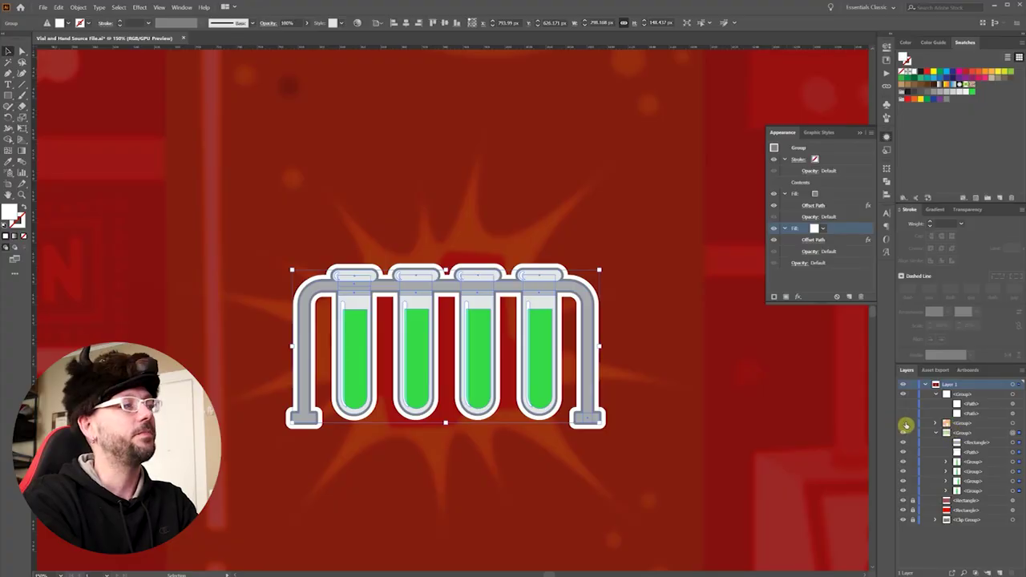
- Unhide the hand group and drag it into the test tube rack group in Layers
click(904, 424)
shift+click(971, 425)
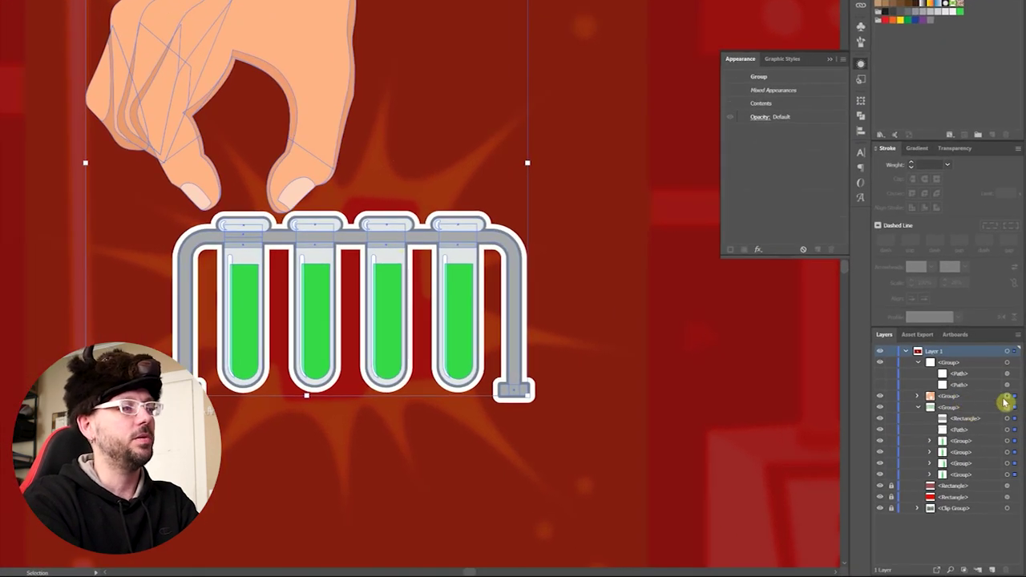
click(975, 399)
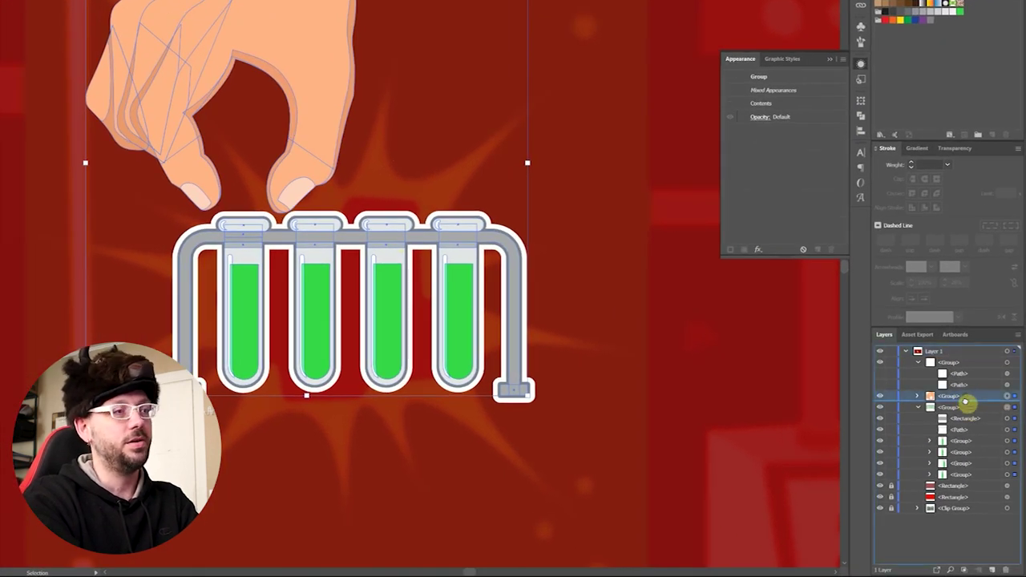
click(965, 407)
drag(965, 408, 964, 410)
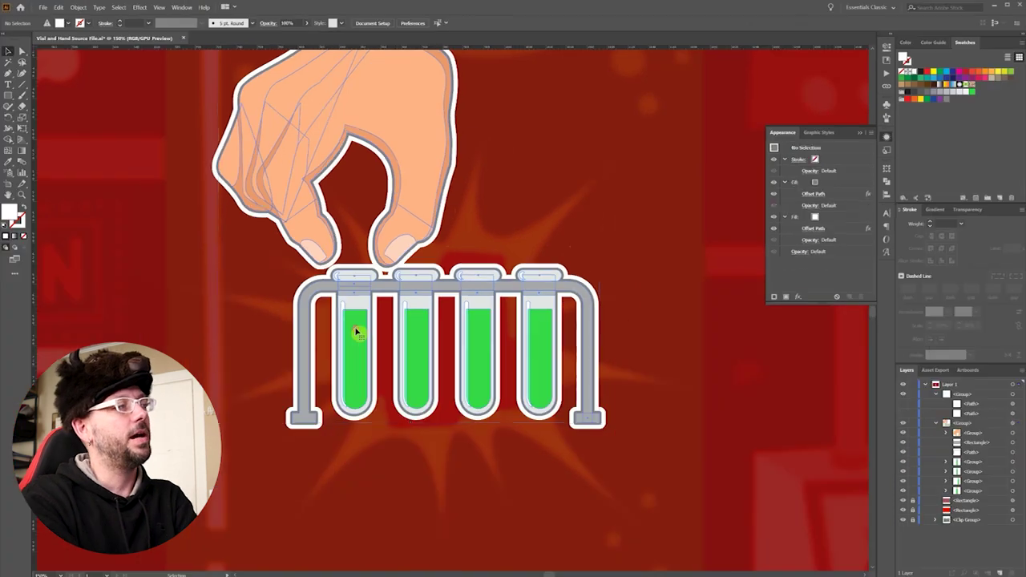
double_click(360, 381)
- Pull the first test tube up between the hand's fingers with the Direct Selection tool
scroll(360, 381, up, 2)
key(a)
drag(359, 373, 360, 263)
scroll(360, 262, down, 1)
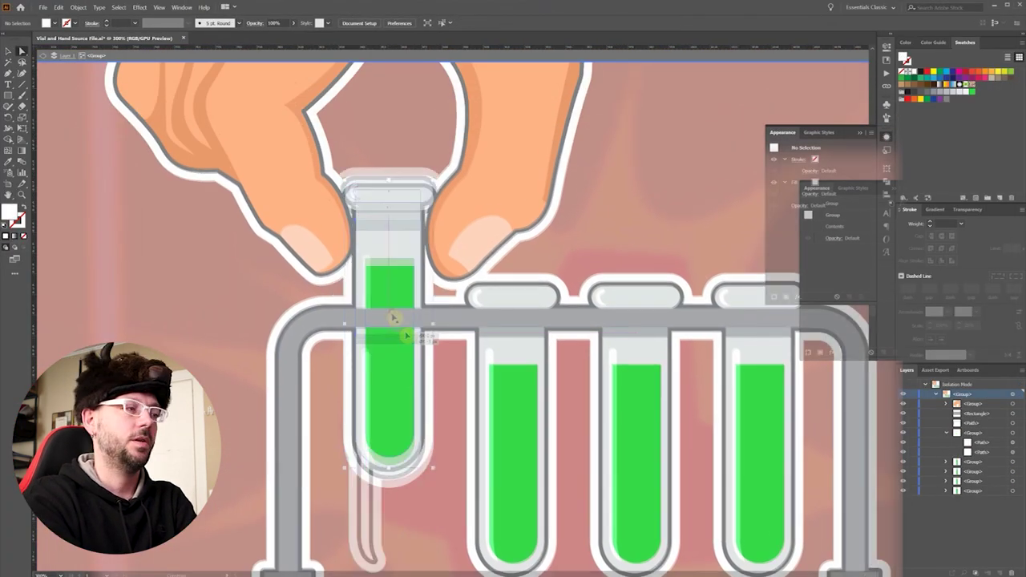
drag(412, 332, 408, 351)
- Exit isolation mode and move the robot head group into the hand group in Layers
scroll(409, 353, down, 3)
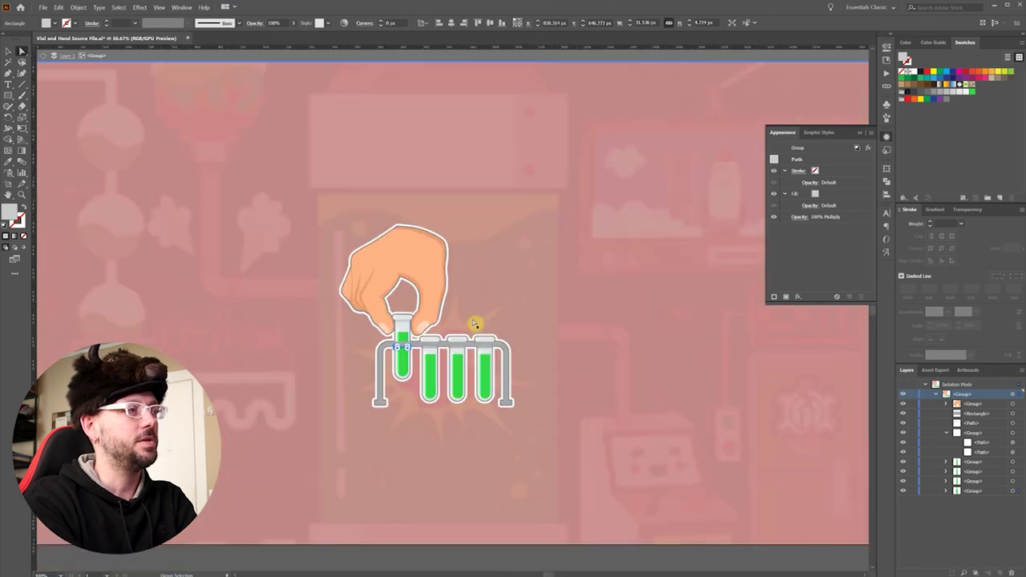
key(Escape)
scroll(376, 320, up, 2)
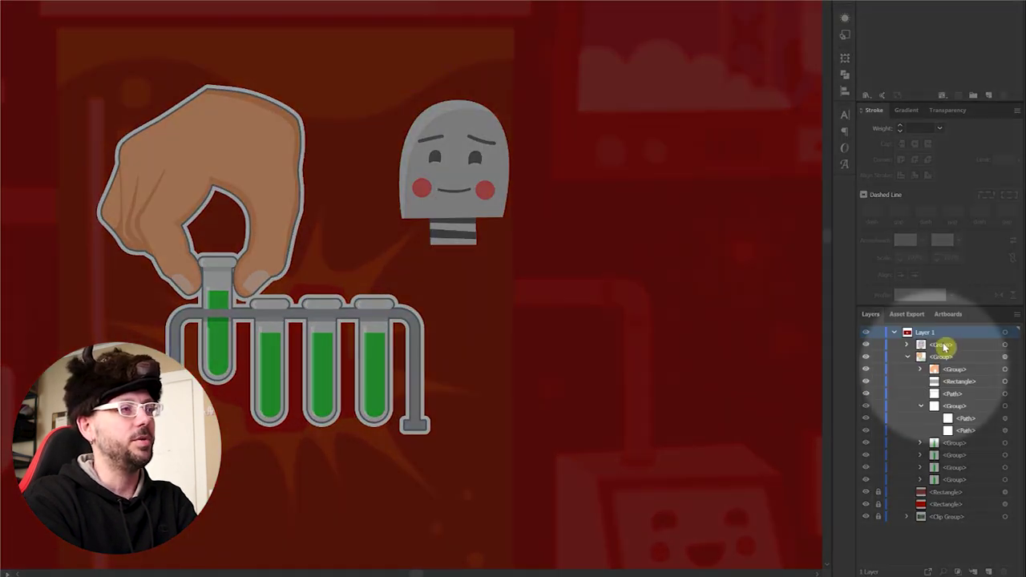
drag(944, 346, 949, 361)
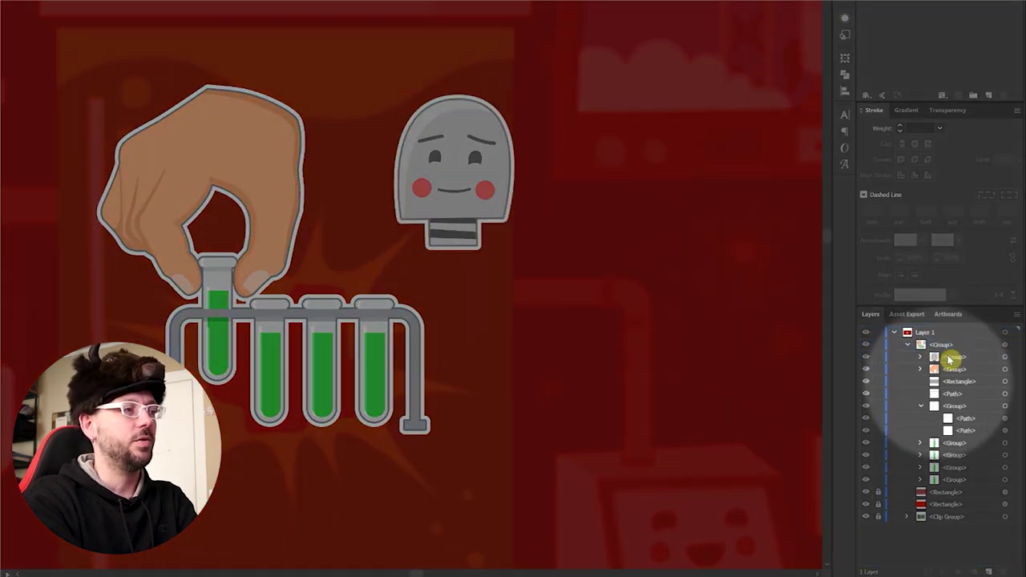